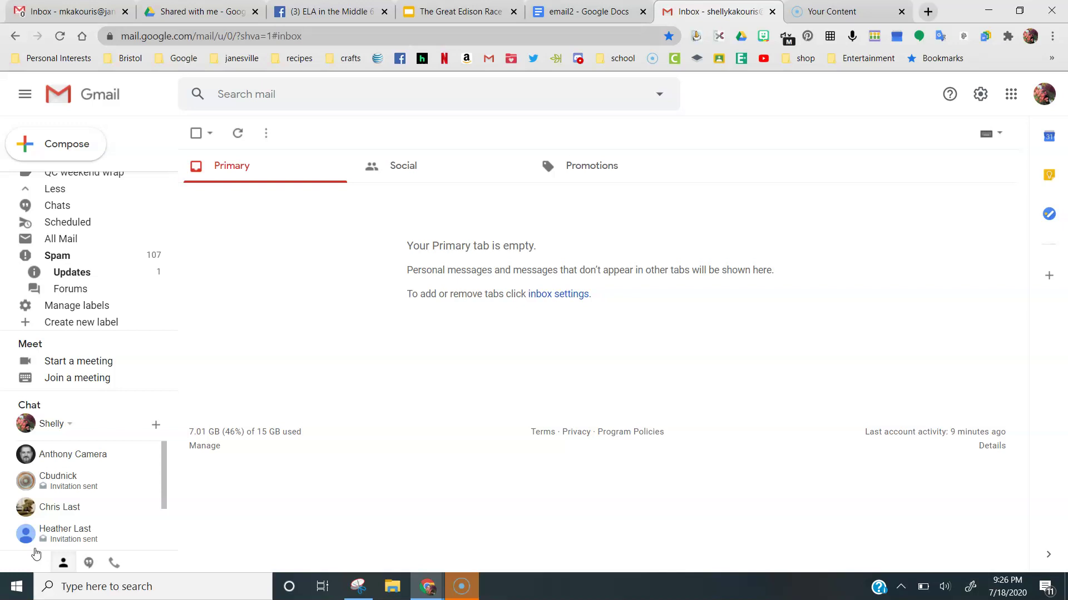
# Look through the Primary, Social and Promotions inbox categories and the message list's selection and more-actions options
pyautogui.click(199, 306)
pyautogui.click(371, 174)
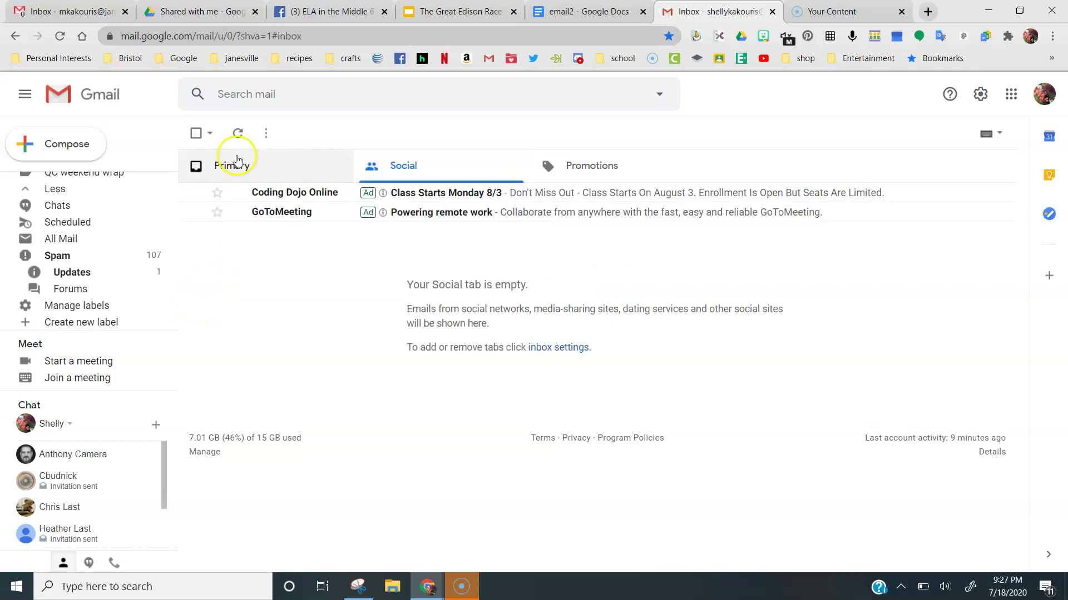
pyautogui.click(195, 161)
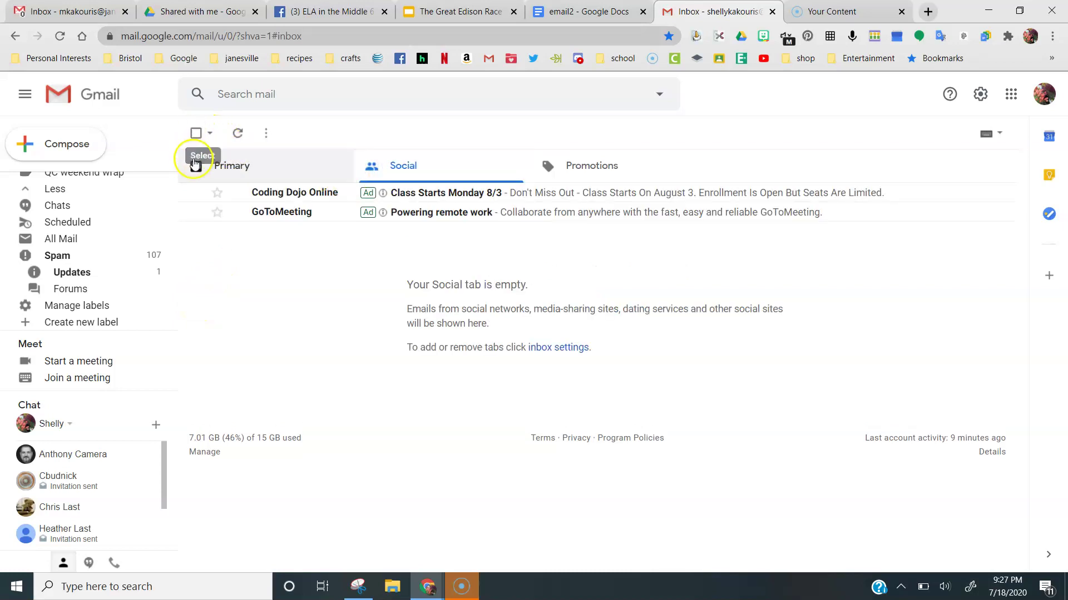
pyautogui.click(209, 133)
pyautogui.click(221, 158)
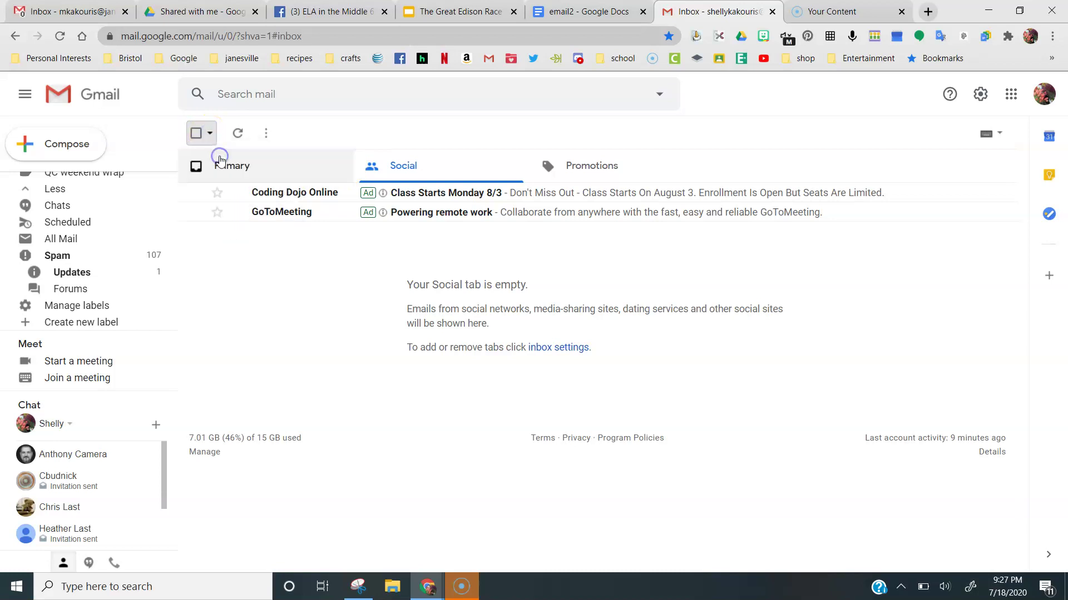
pyautogui.click(266, 133)
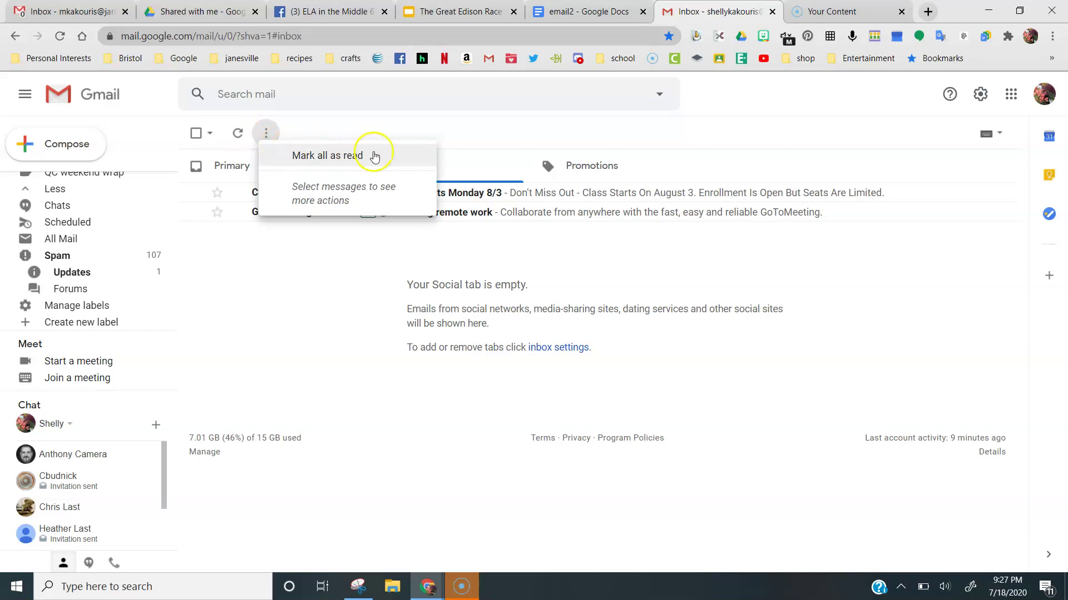
pyautogui.click(550, 171)
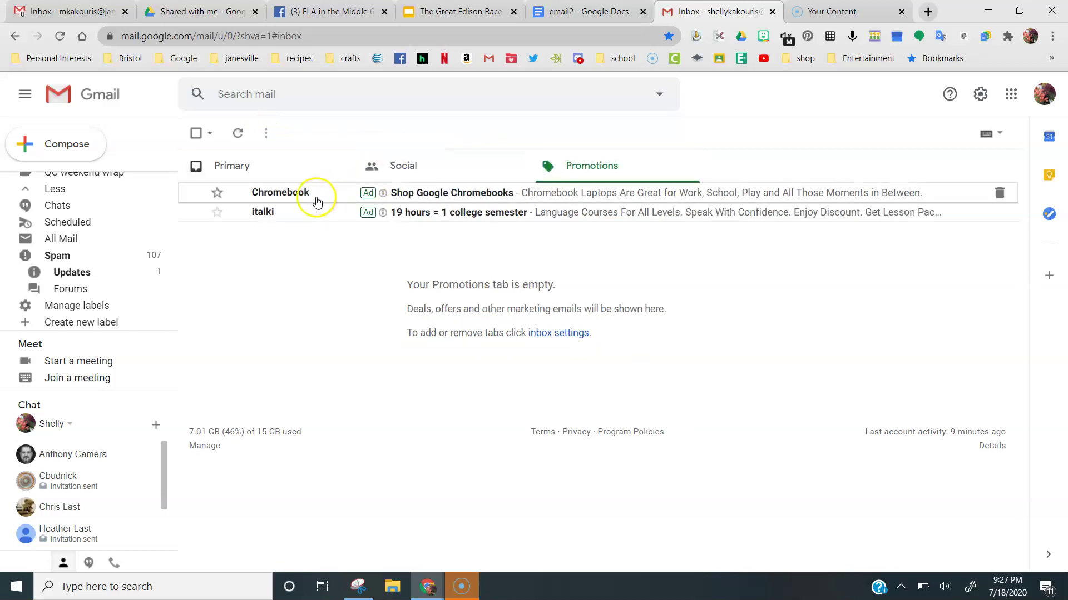
pyautogui.click(197, 136)
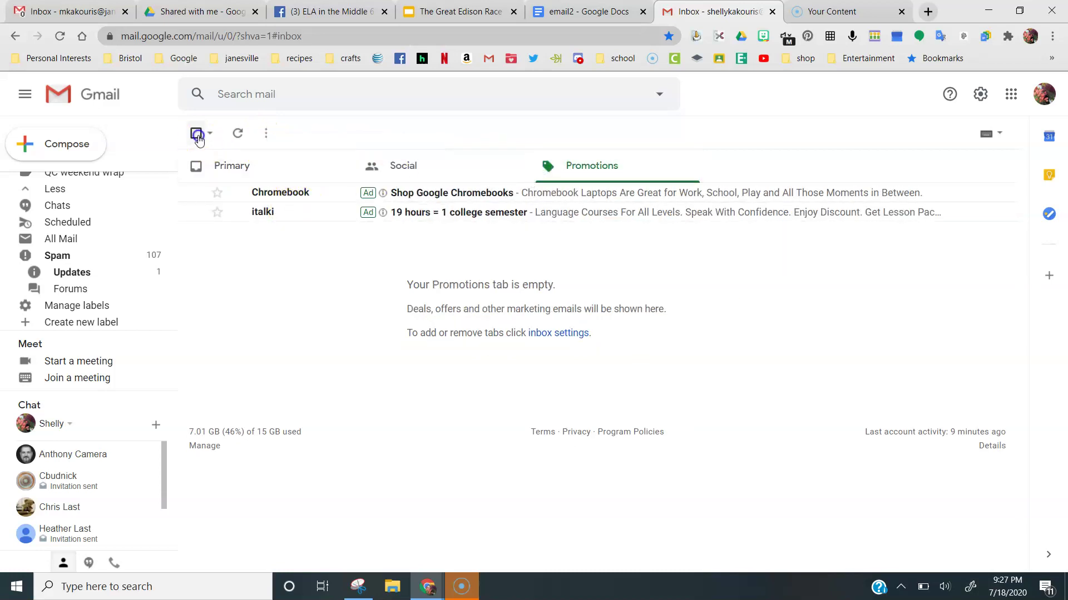
pyautogui.click(221, 168)
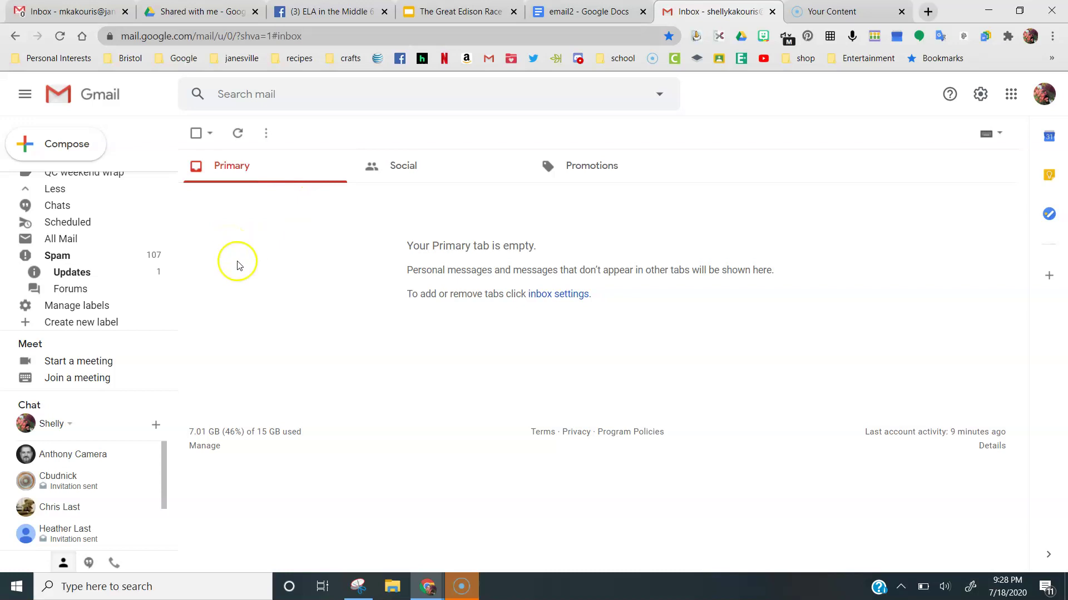
# Create a new mail label named "homework" without nesting it under another label
pyautogui.scroll(5, 81, 220)
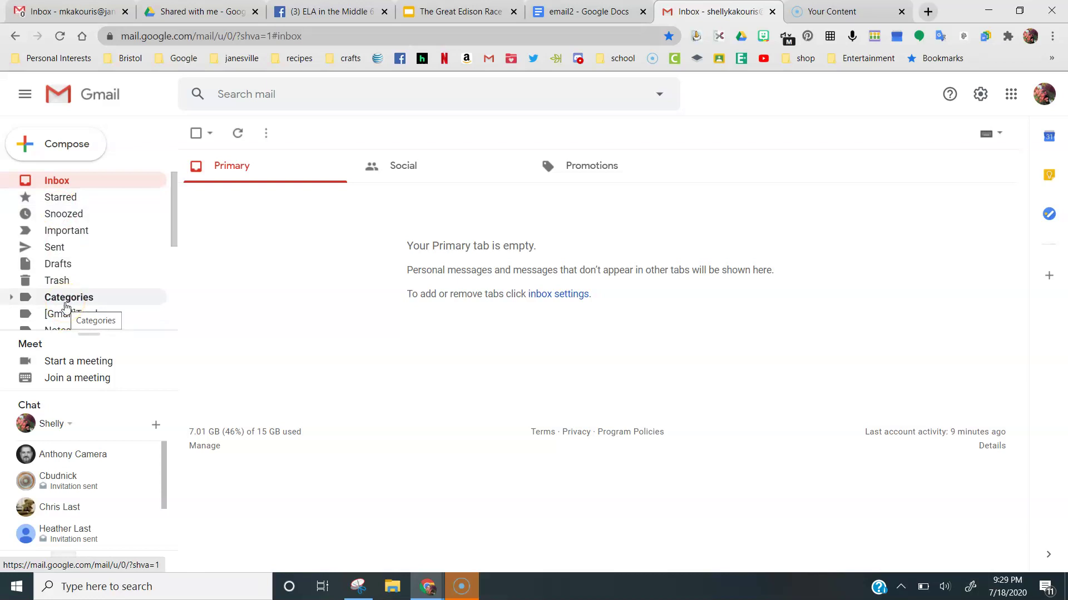
pyautogui.scroll(-1, 64, 295)
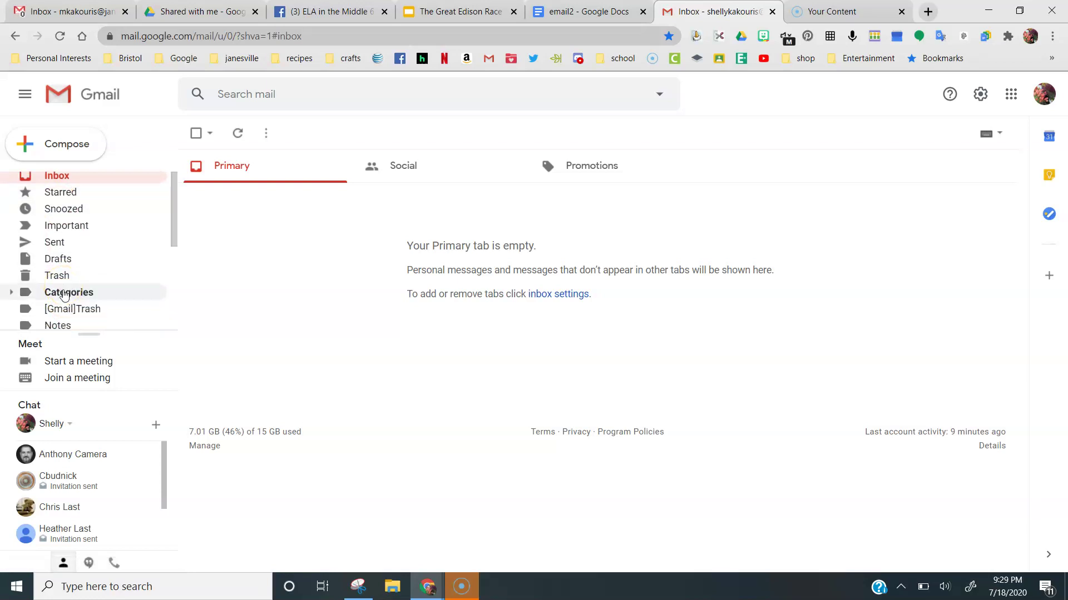
pyautogui.scroll(-2, 64, 295)
pyautogui.scroll(-1, 65, 296)
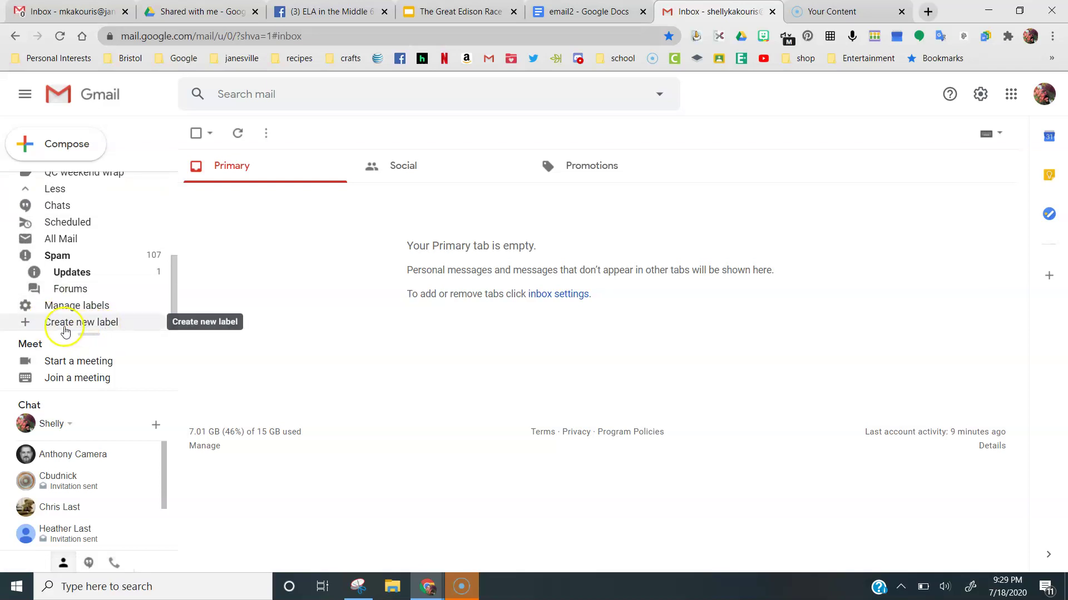
pyautogui.click(65, 327)
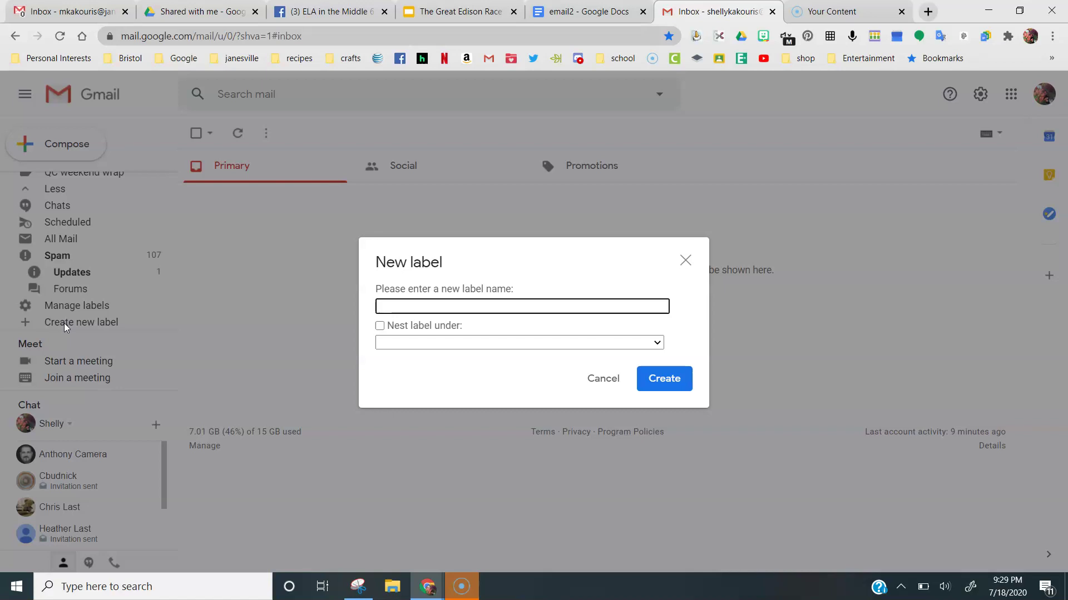
pyautogui.write('homework')
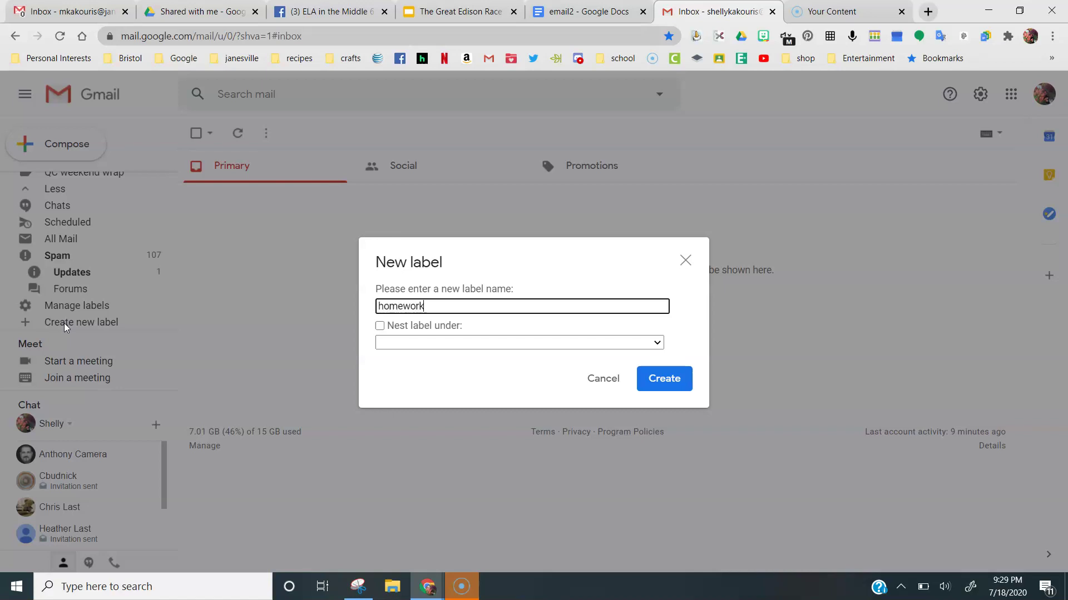
pyautogui.click(675, 390)
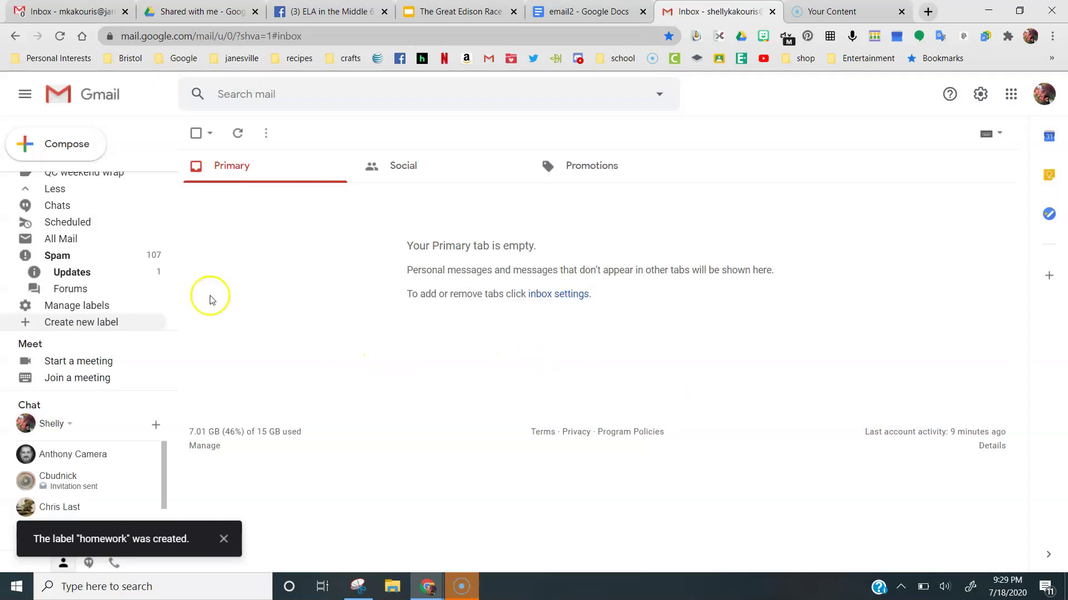
# Open the Coding Dojo Online ad in the Social category, save it to the inbox and return to the message list
pyautogui.scroll(4, 103, 262)
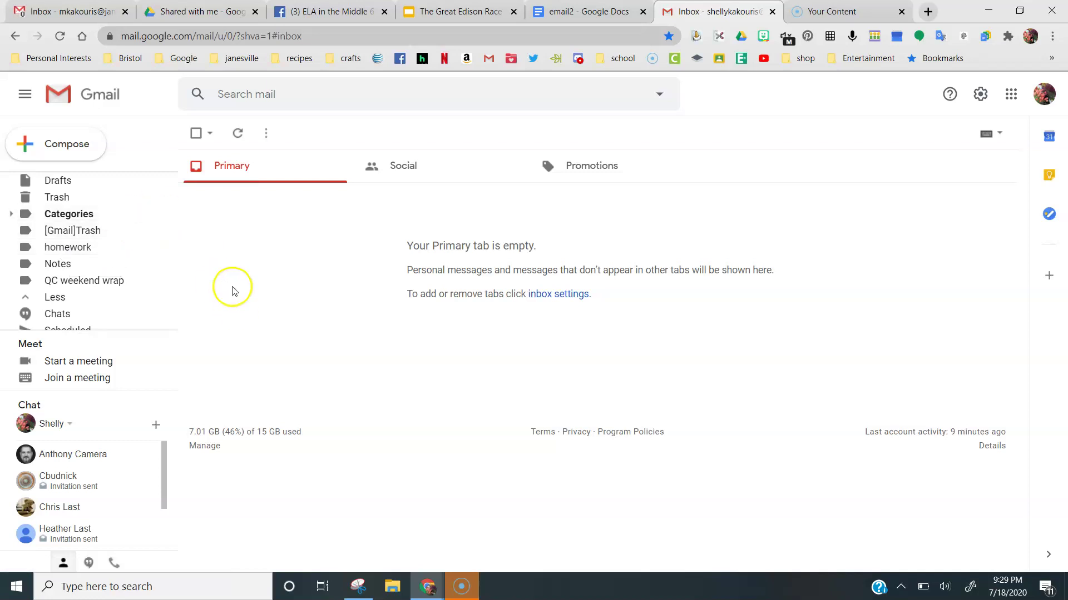
pyautogui.click(383, 174)
pyautogui.click(320, 200)
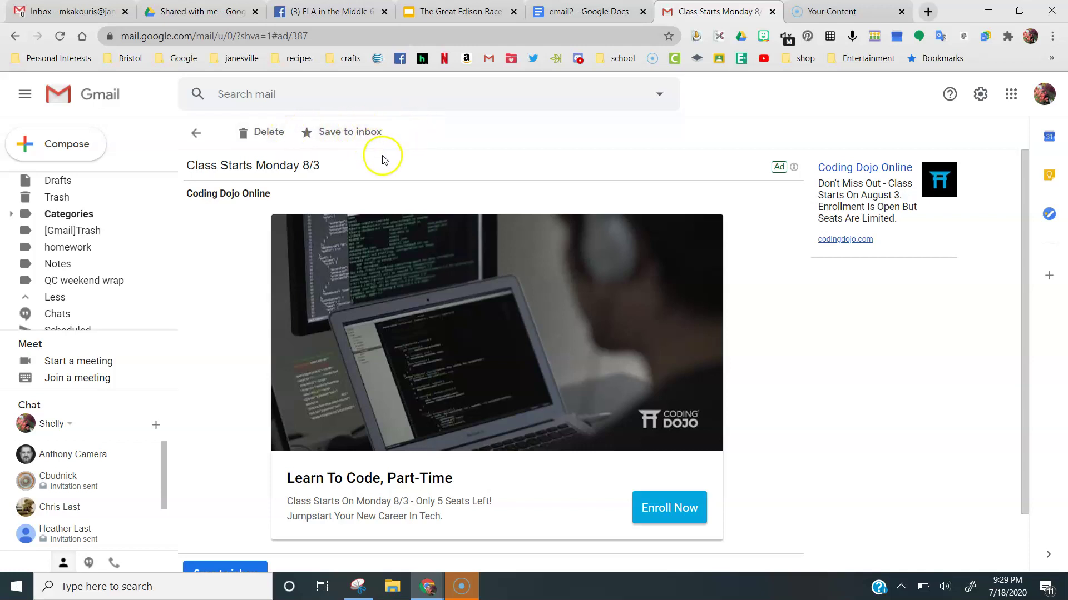
pyautogui.click(342, 135)
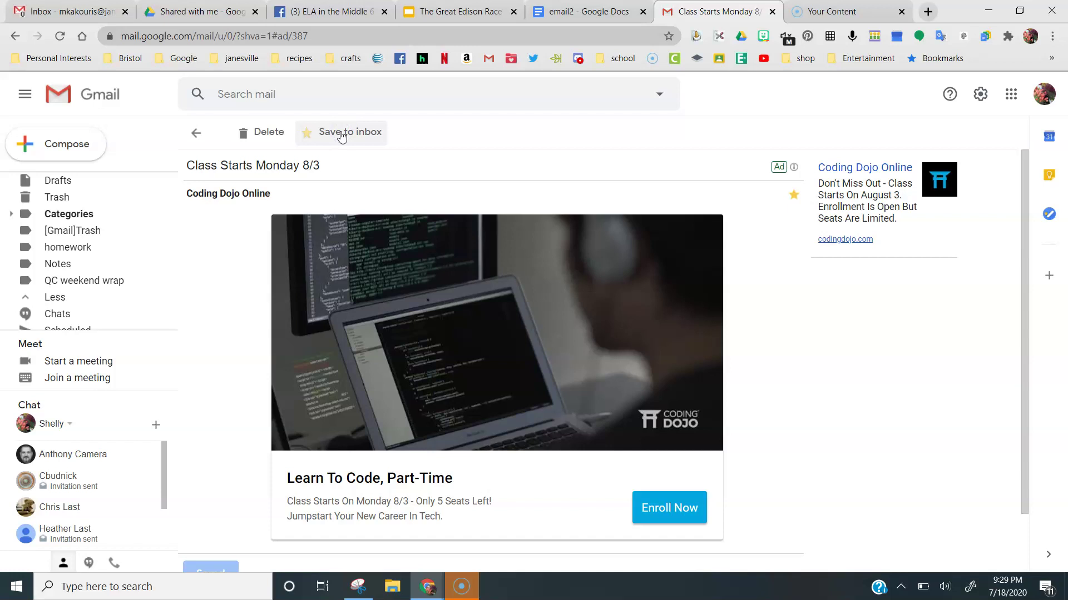
pyautogui.click(203, 139)
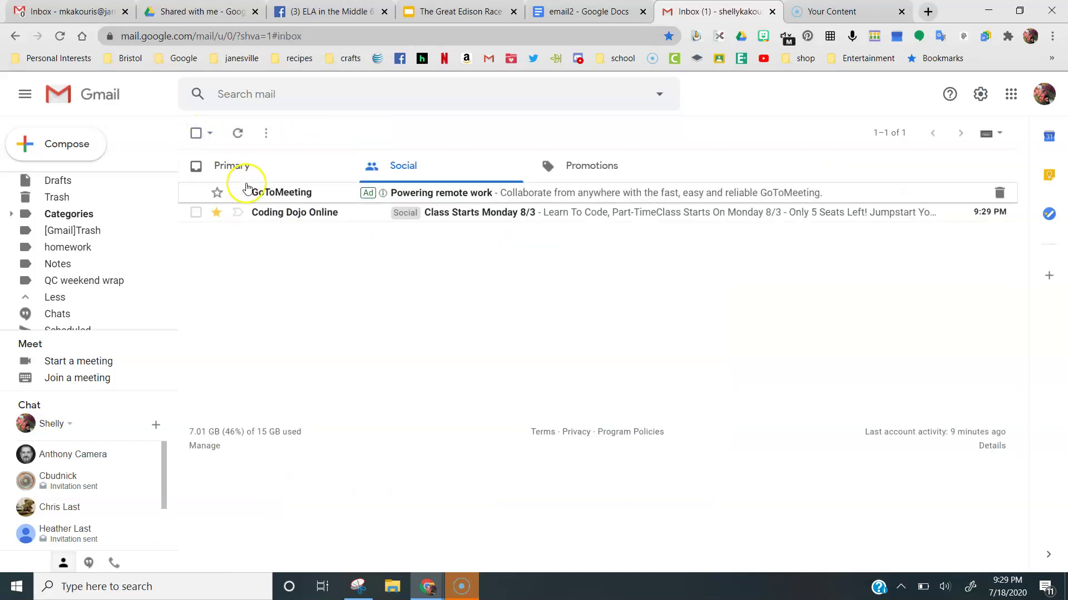
# Archive the saved Coding Dojo Online message from the Primary category and return to the inbox
pyautogui.click(238, 178)
pyautogui.click(286, 194)
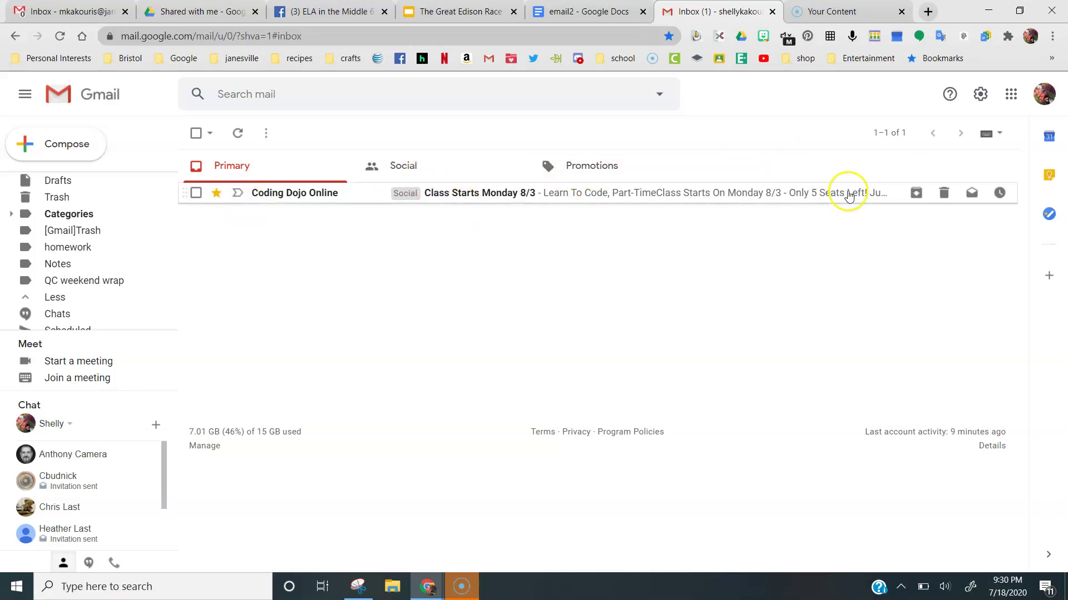
pyautogui.click(915, 193)
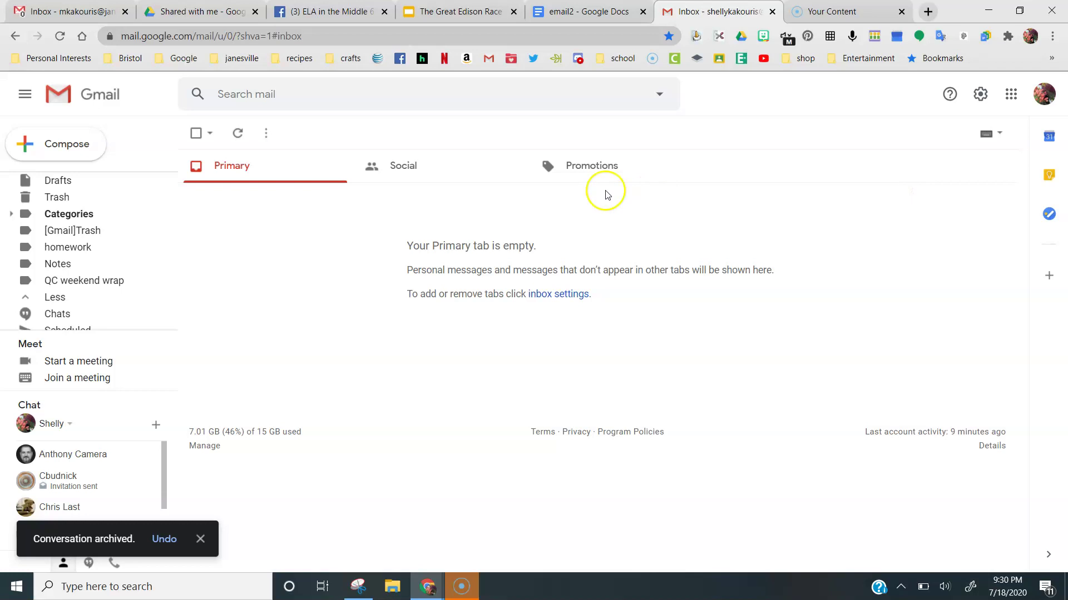
pyautogui.click(14, 36)
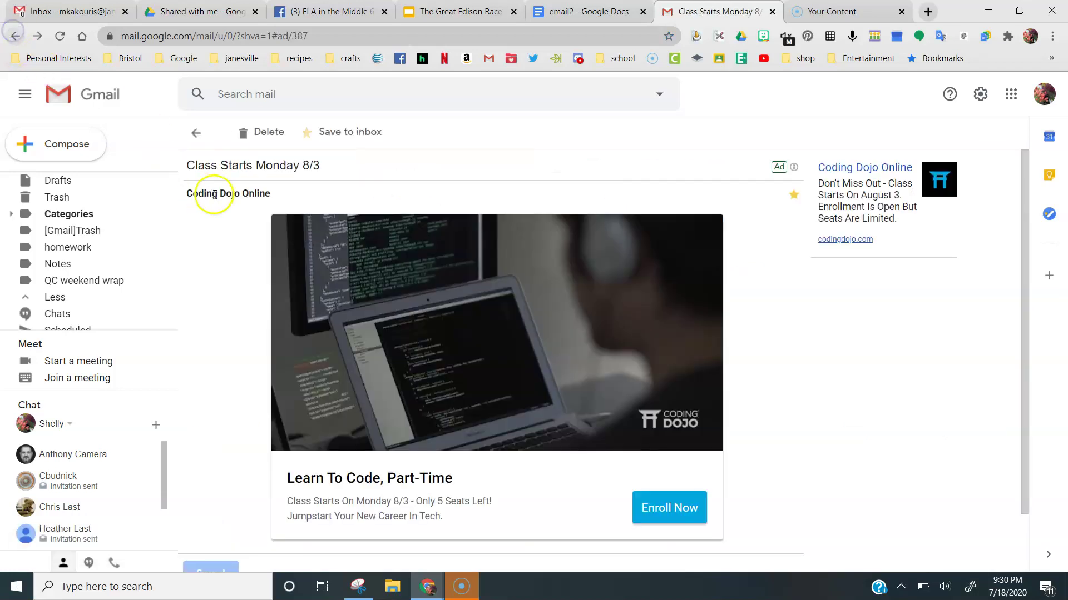
pyautogui.click(198, 136)
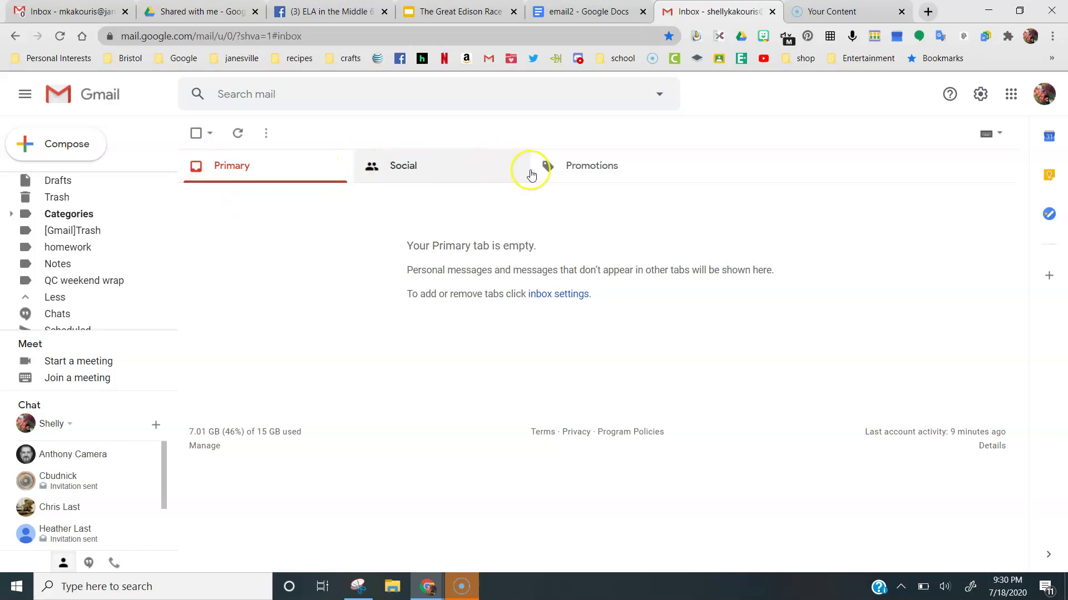
# Open the "Shop Google Chromebooks" ad in the Promotions category, save it to the inbox and return to the list
pyautogui.click(533, 172)
pyautogui.click(519, 189)
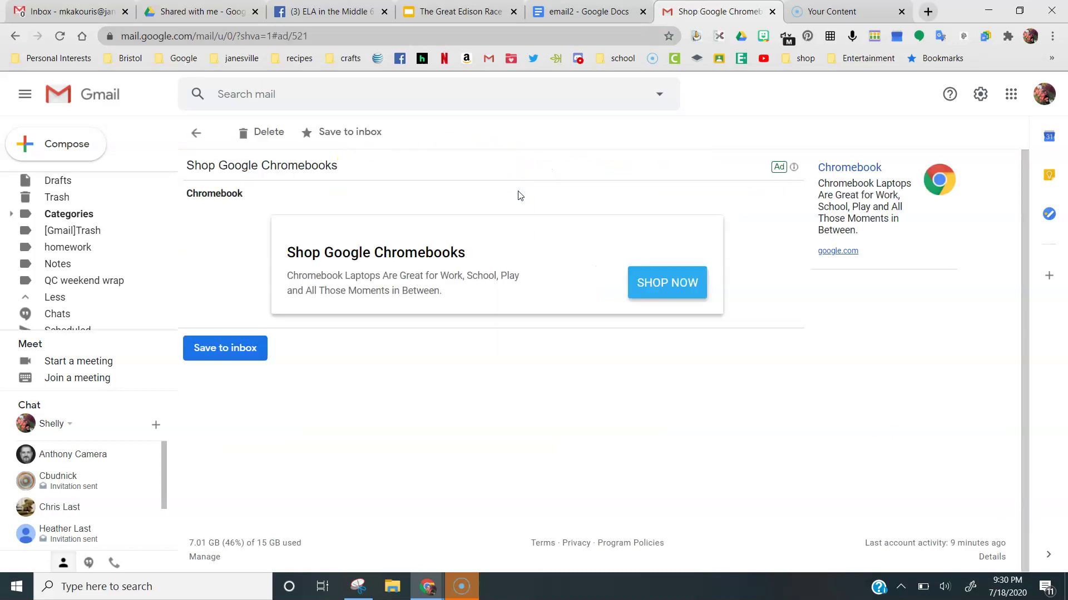
pyautogui.click(332, 146)
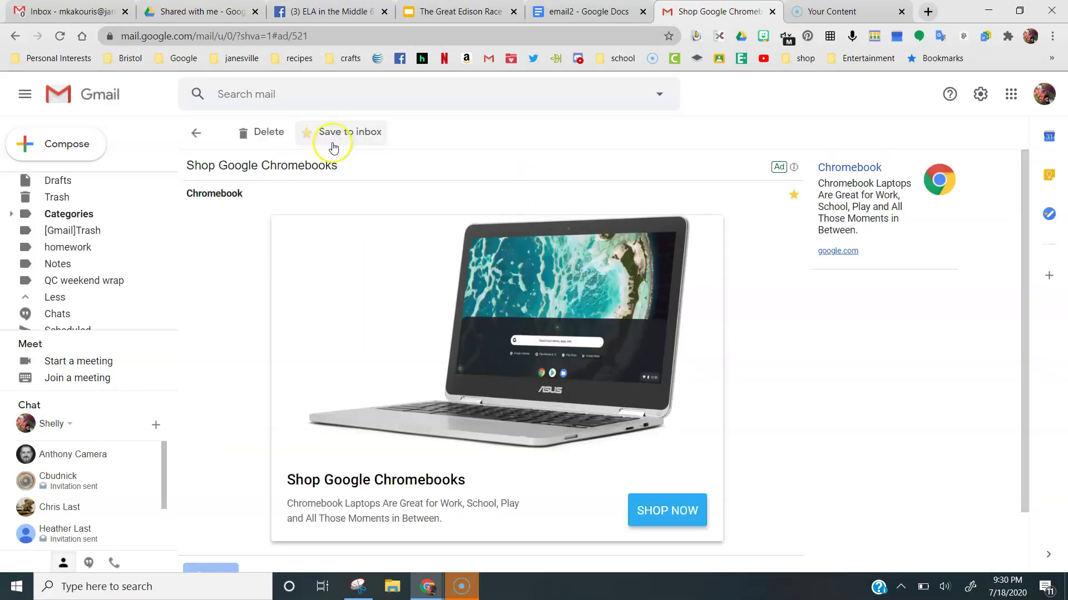
pyautogui.click(198, 133)
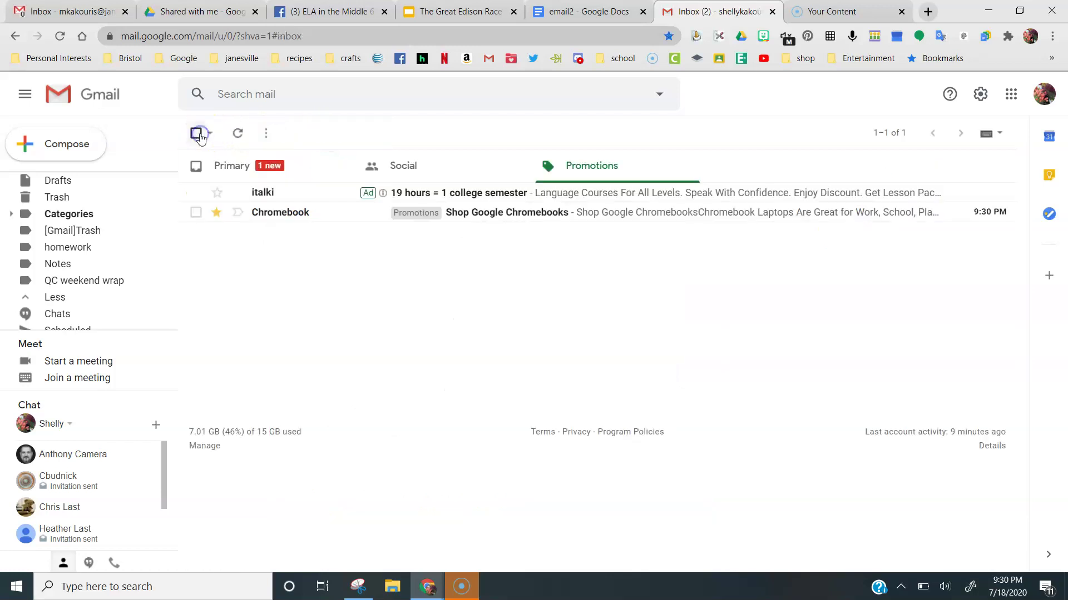
# Open the saved "Shop Google Chromebooks" message in Promotions and mark it as unread
pyautogui.click(261, 196)
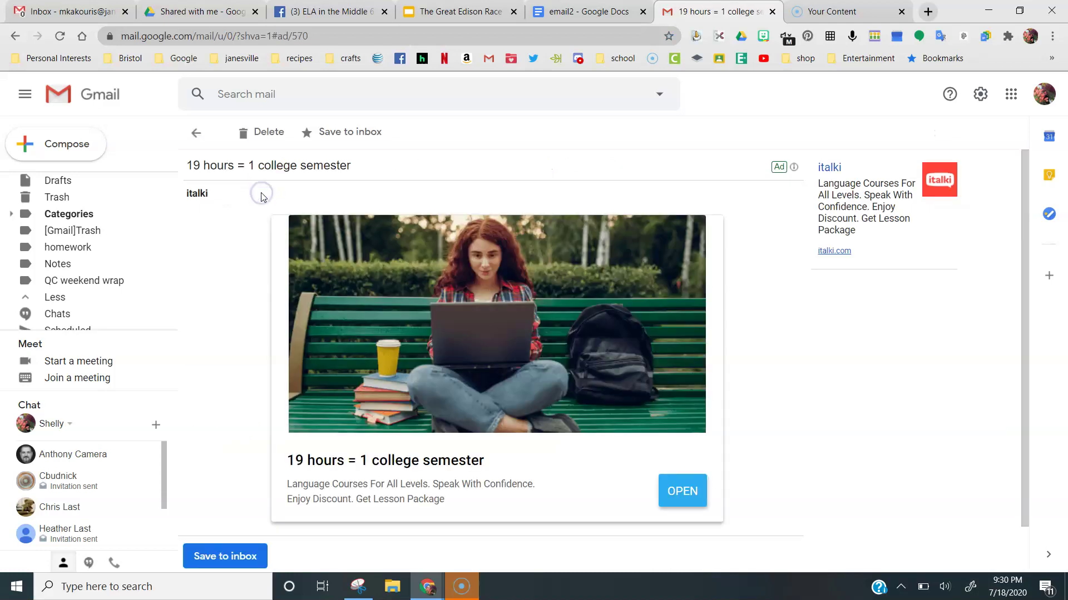
pyautogui.click(195, 133)
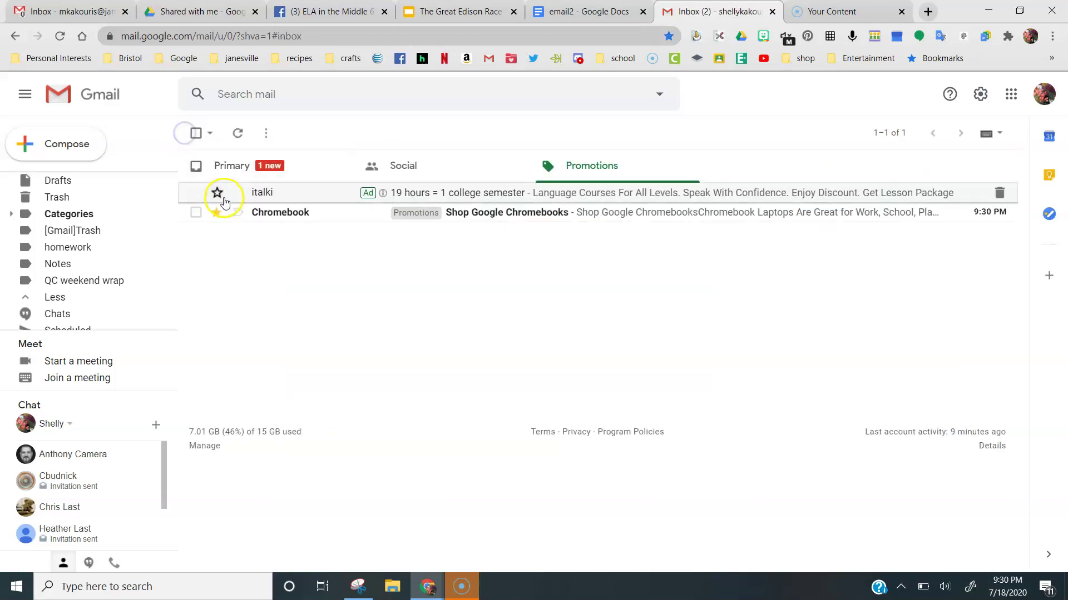
pyautogui.click(265, 218)
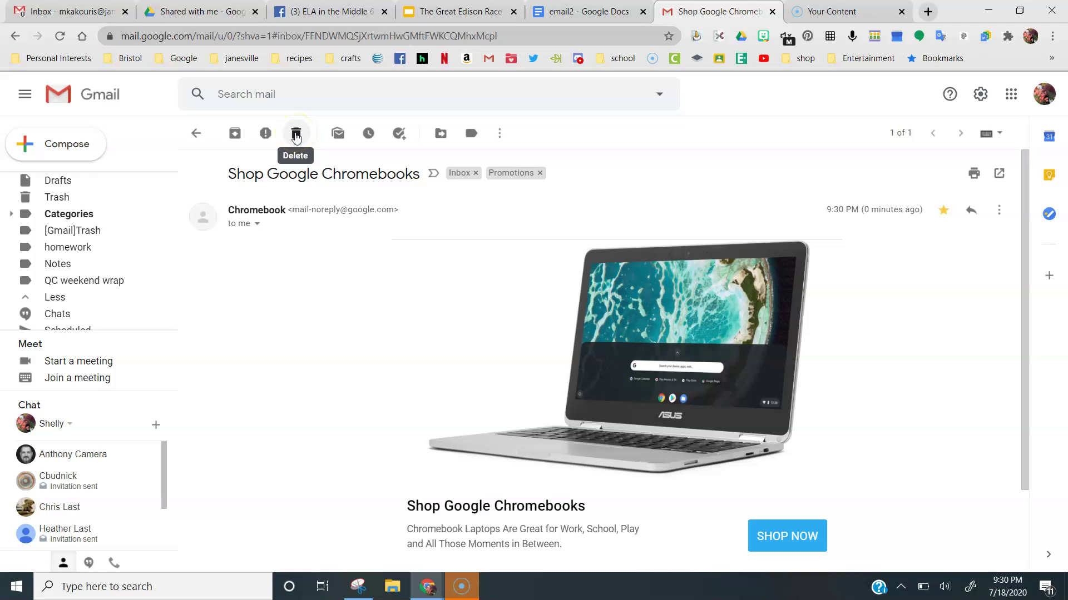
pyautogui.click(339, 132)
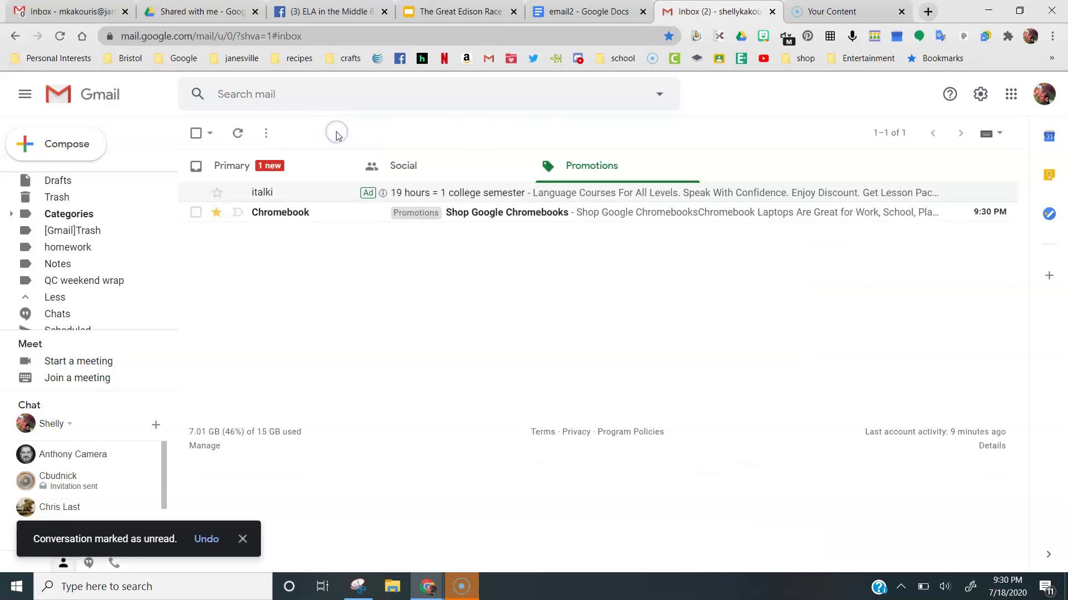
# Move the "Shop Google Chromebooks" message to the homework label and view that label's messages
pyautogui.click(257, 212)
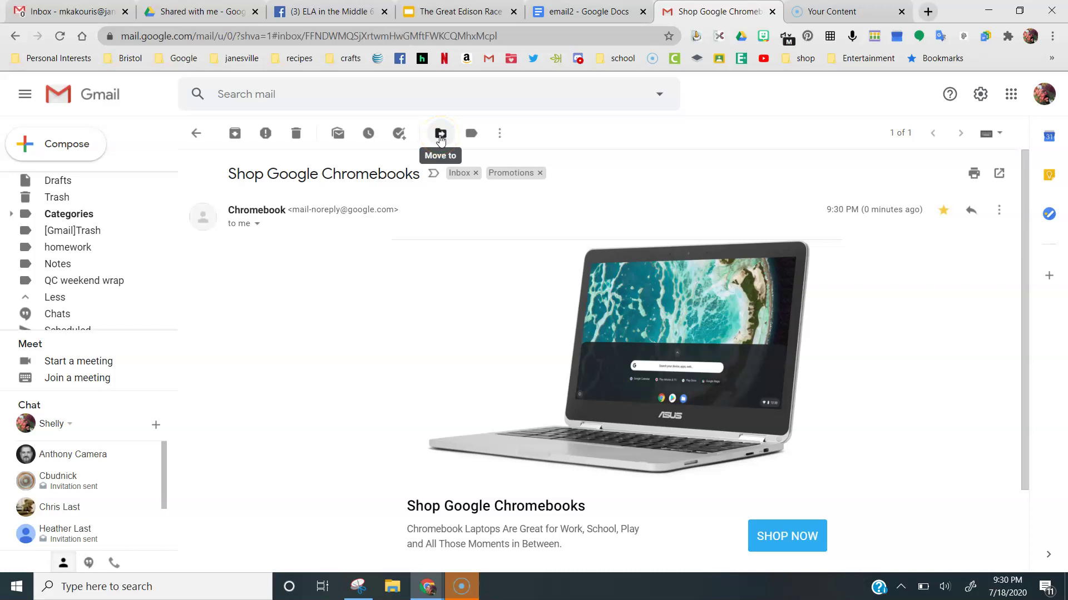
pyautogui.click(440, 136)
pyautogui.click(464, 233)
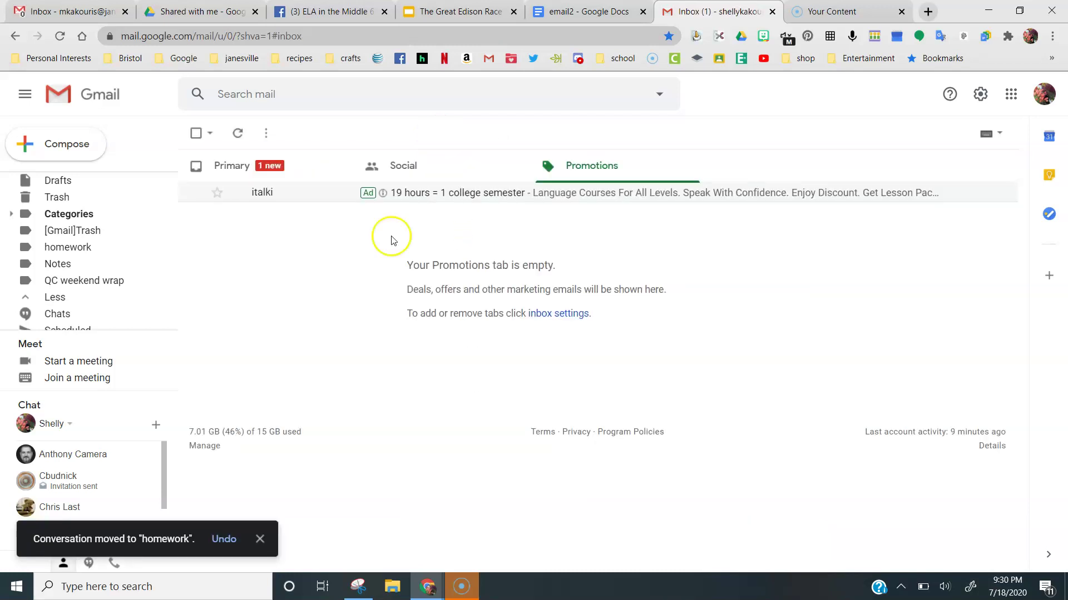
pyautogui.click(91, 249)
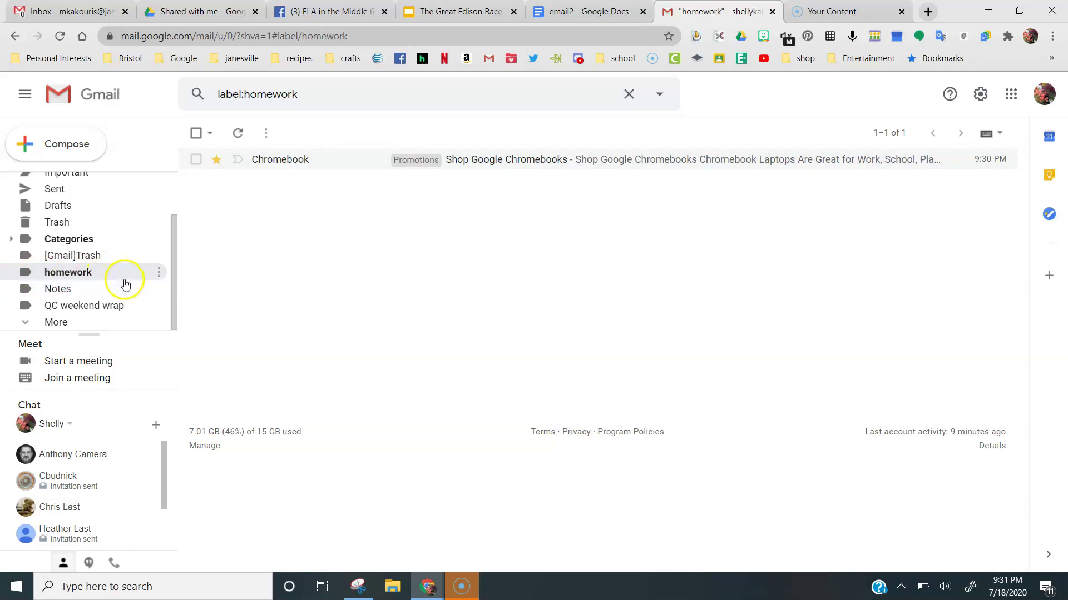
# Create another mail label named "homeroom" without nesting it under another label
pyautogui.click(55, 322)
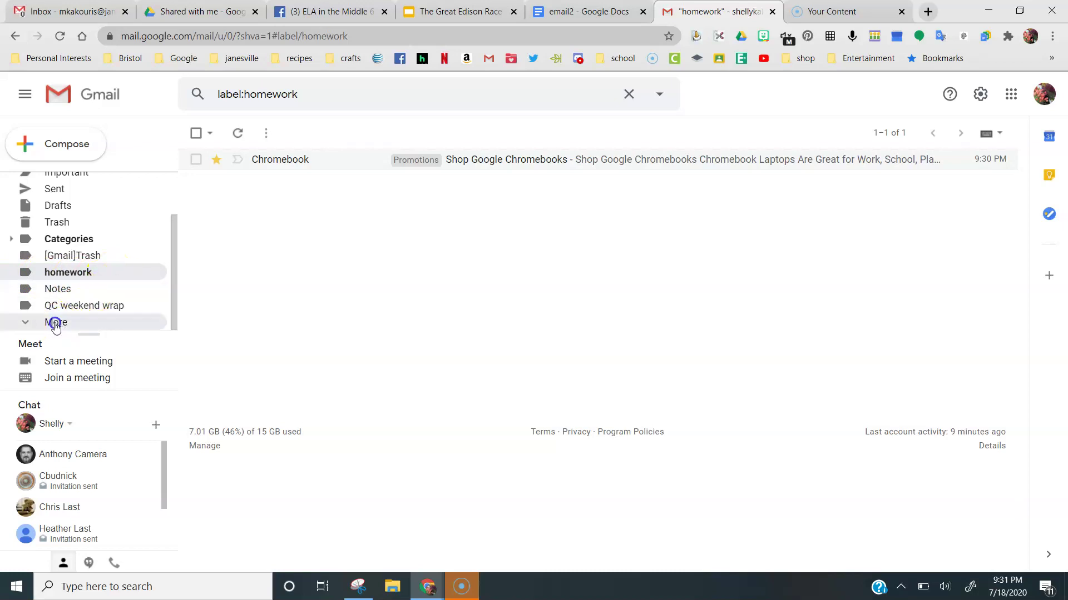
pyautogui.scroll(-2, 59, 272)
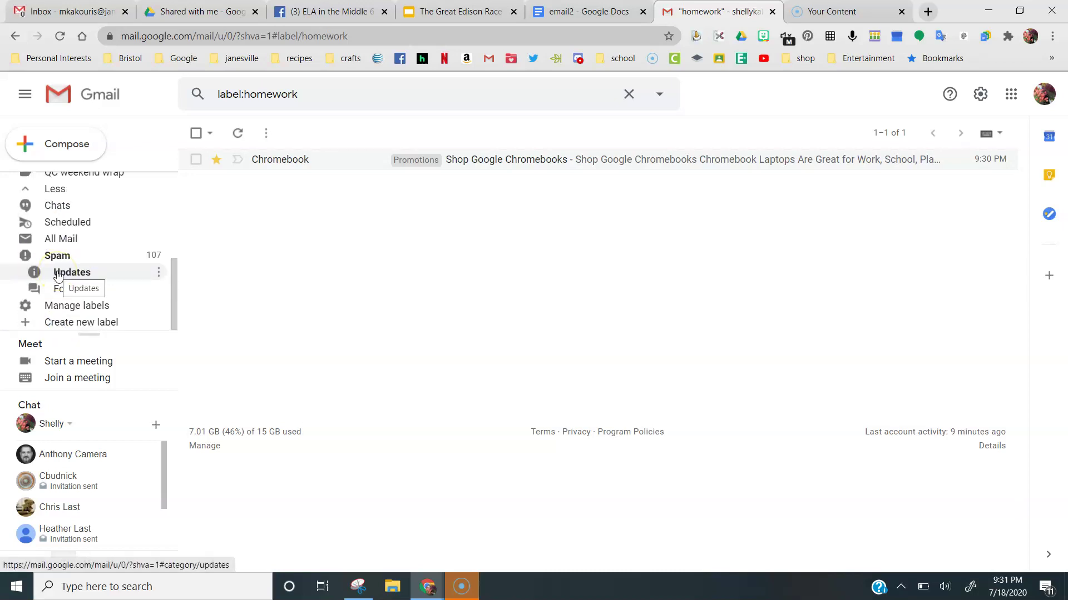
pyautogui.click(49, 324)
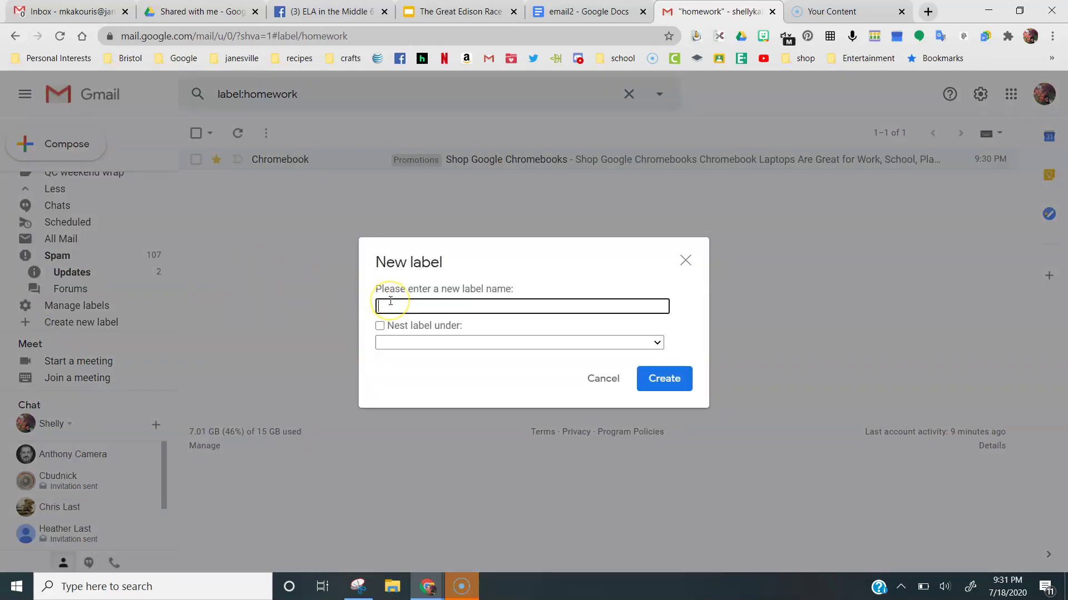
pyautogui.write('homeroom')
pyautogui.click(662, 378)
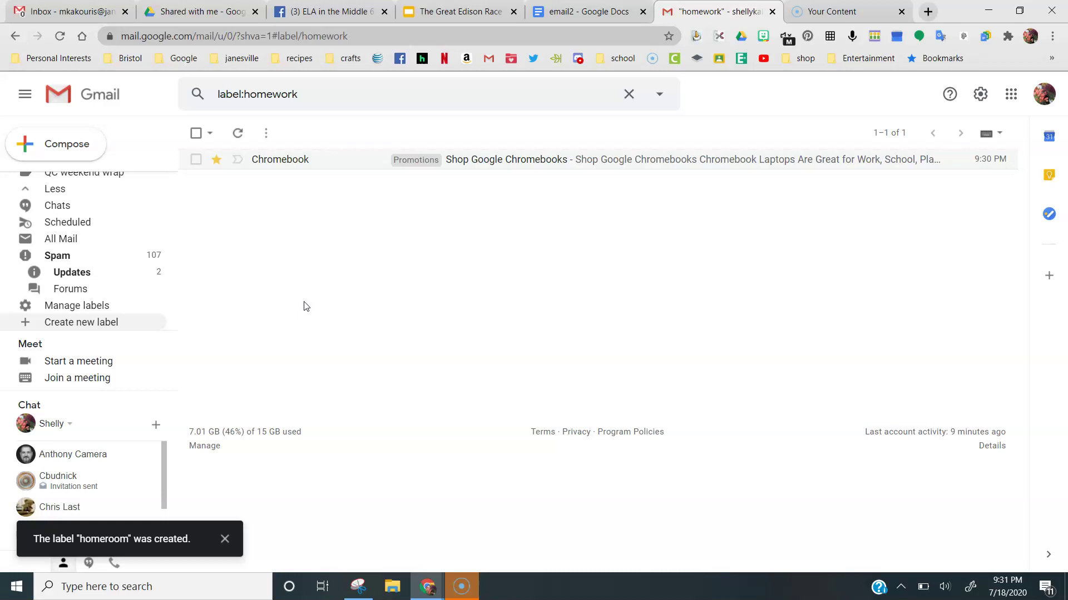
# Look through the label list for the homeroom and homework labels, and return to the inbox's Primary messages
pyautogui.scroll(5, 67, 272)
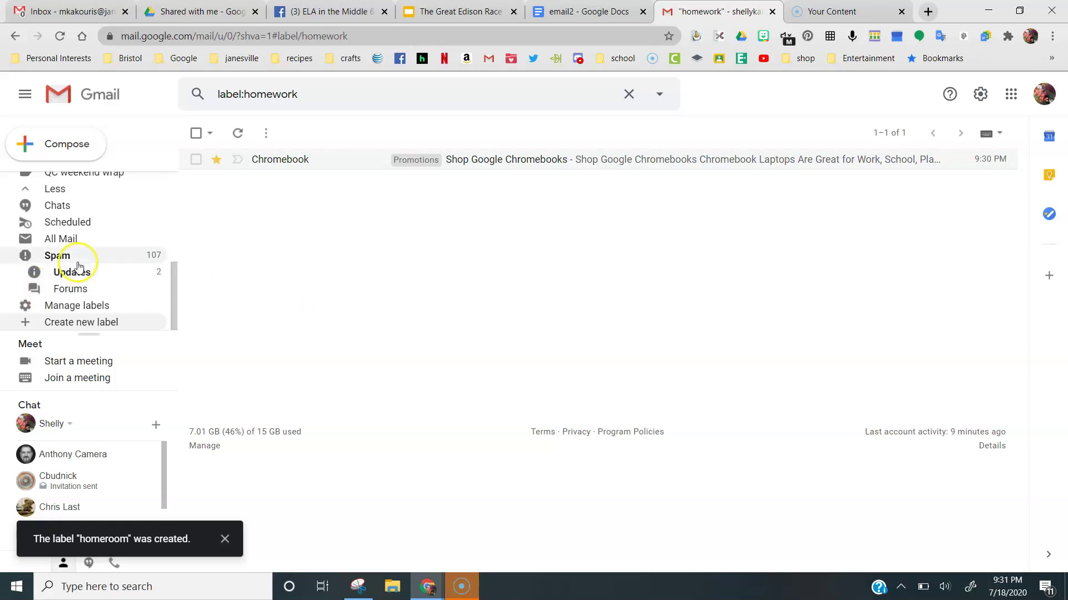
pyautogui.scroll(-1, 80, 267)
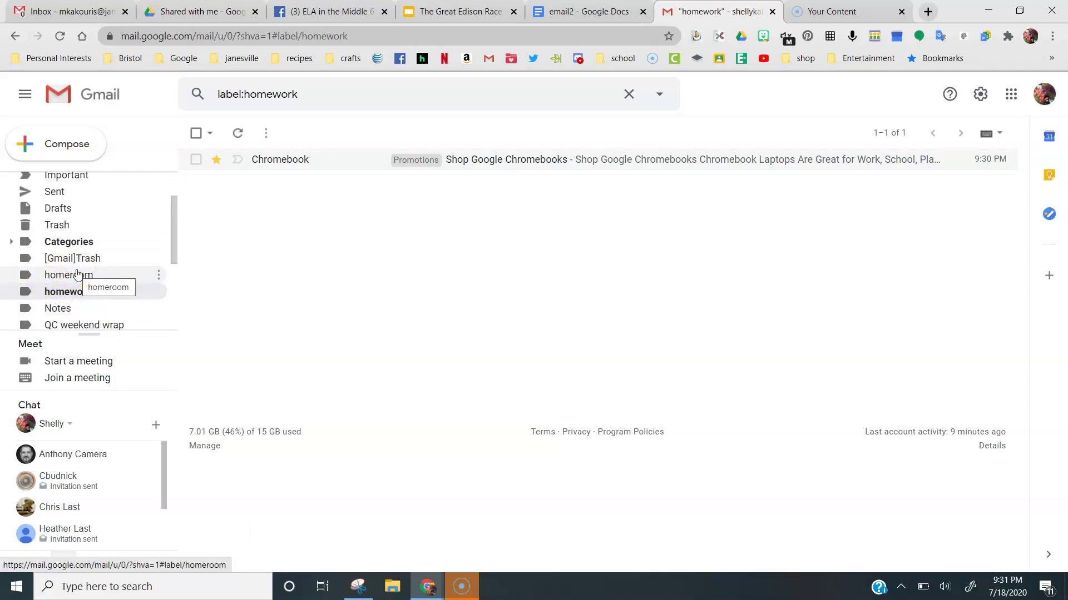
pyautogui.scroll(-3, 77, 274)
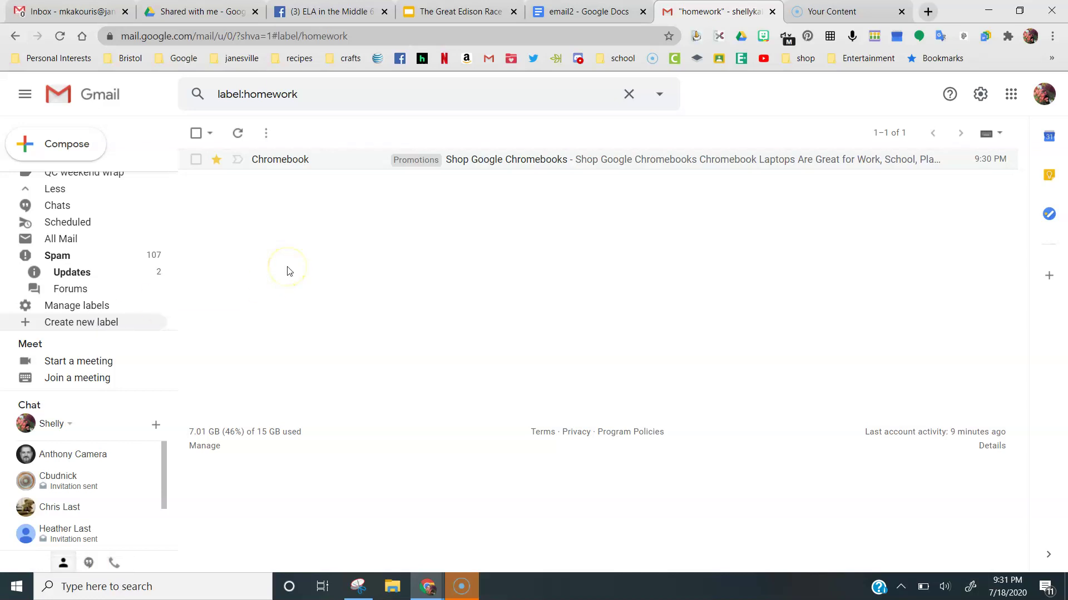
pyautogui.scroll(5, 124, 238)
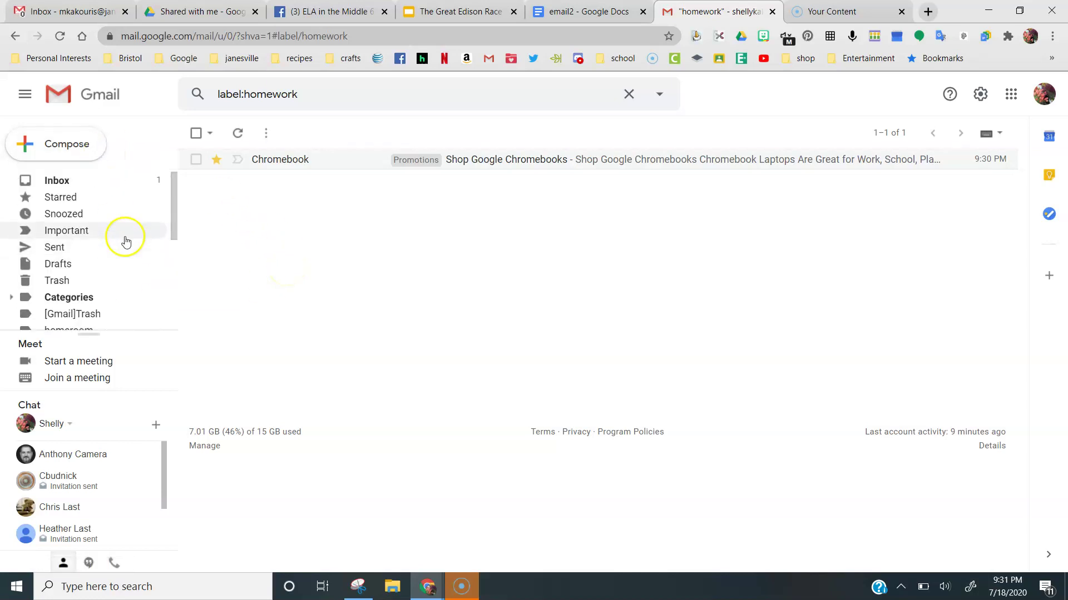
pyautogui.click(79, 181)
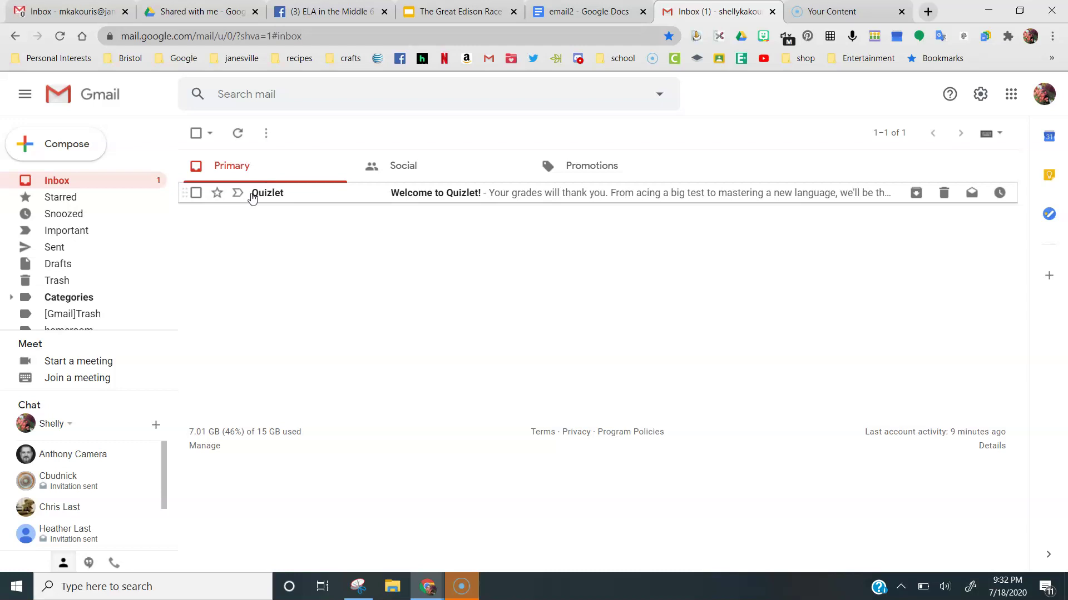
pyautogui.click(200, 218)
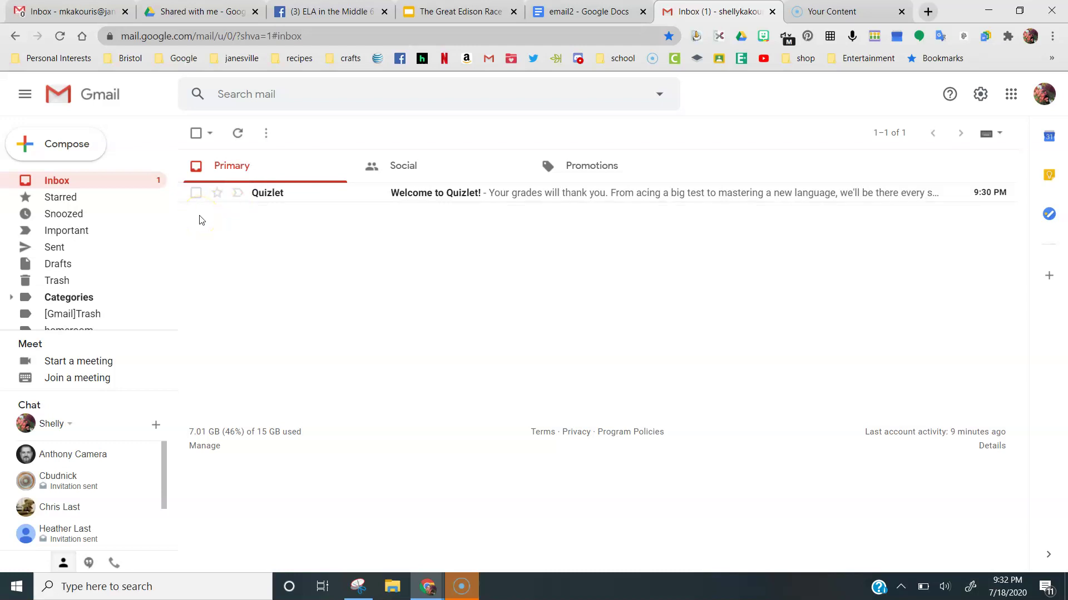